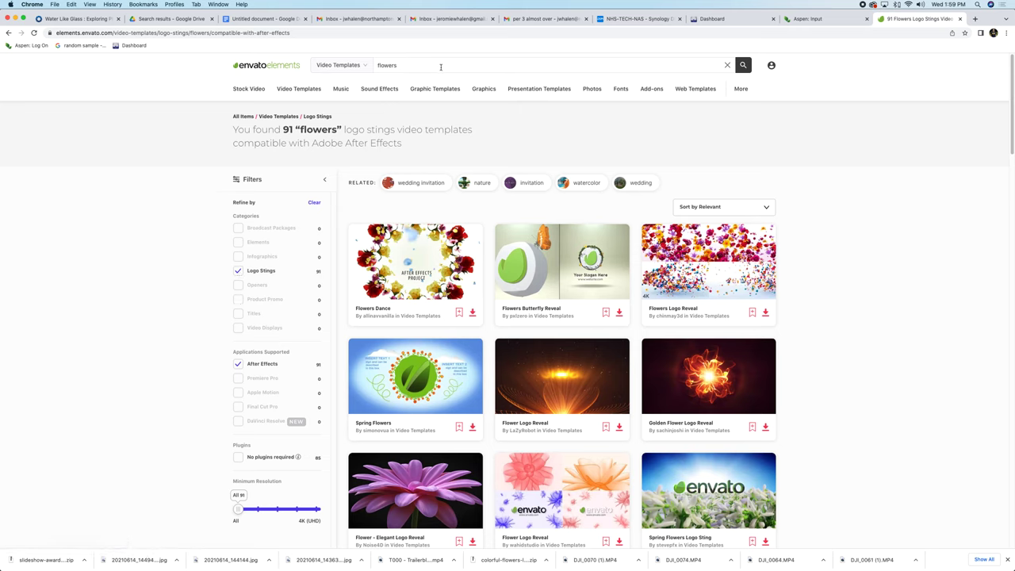
# - Search Envato Elements video templates for 'flowers'
pyautogui.click(299, 88)
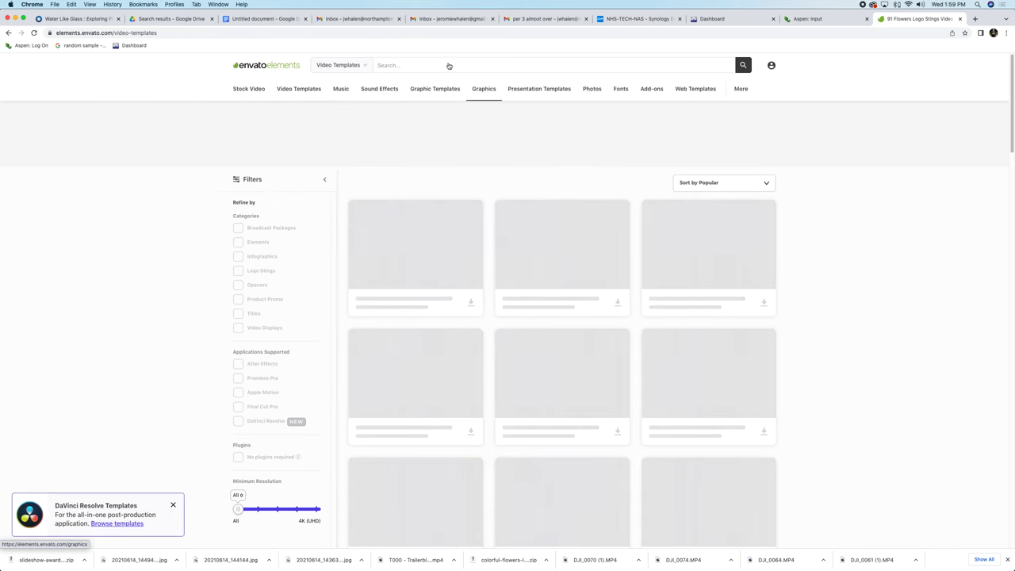
pyautogui.click(447, 65)
pyautogui.write('flowe')
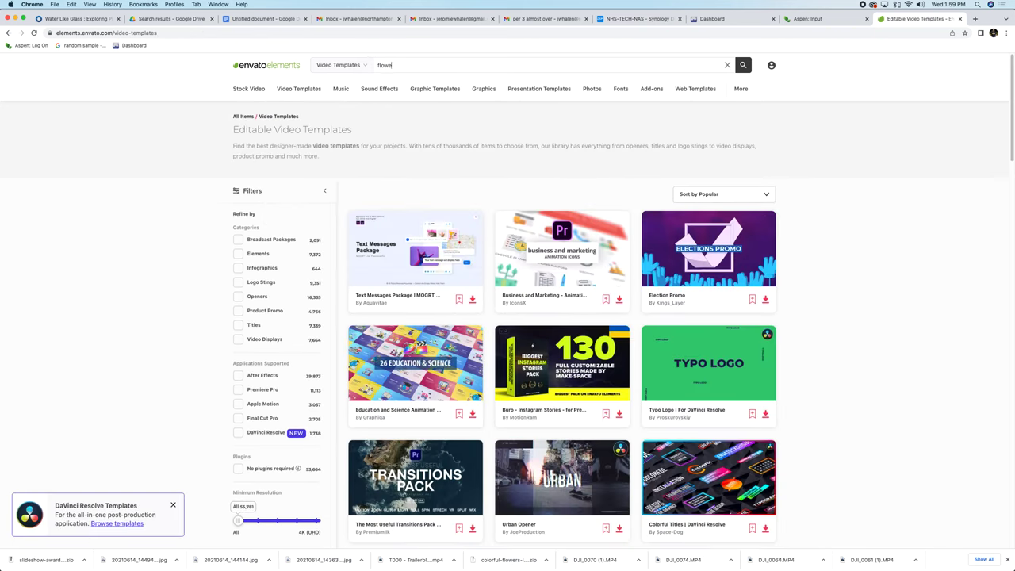
pyautogui.write('rs')
pyautogui.press('Return')
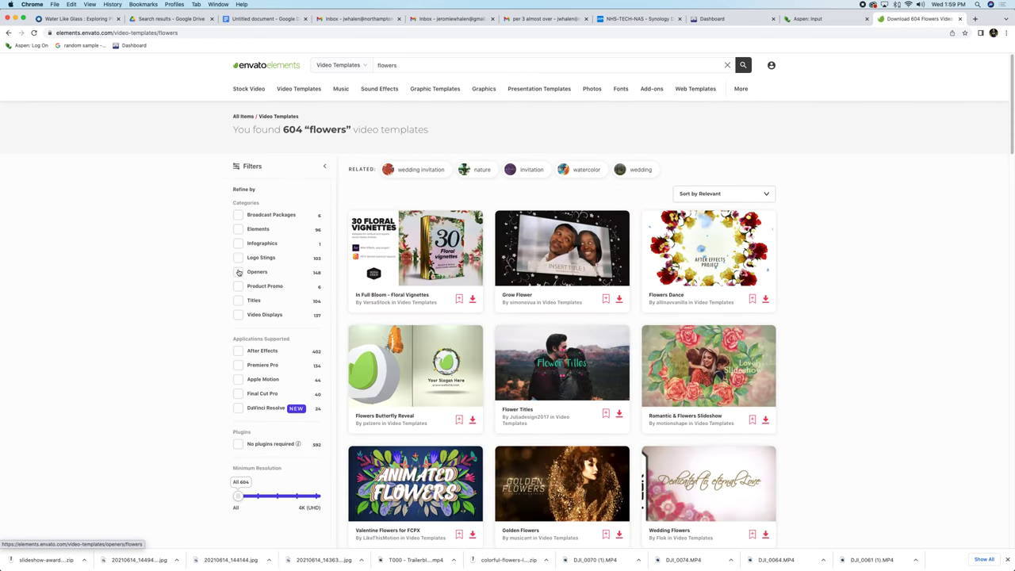
# - Filter the results to the 103 Logo Stings and browse down to Colorful Flowers Logo Reveal
pyautogui.click(238, 258)
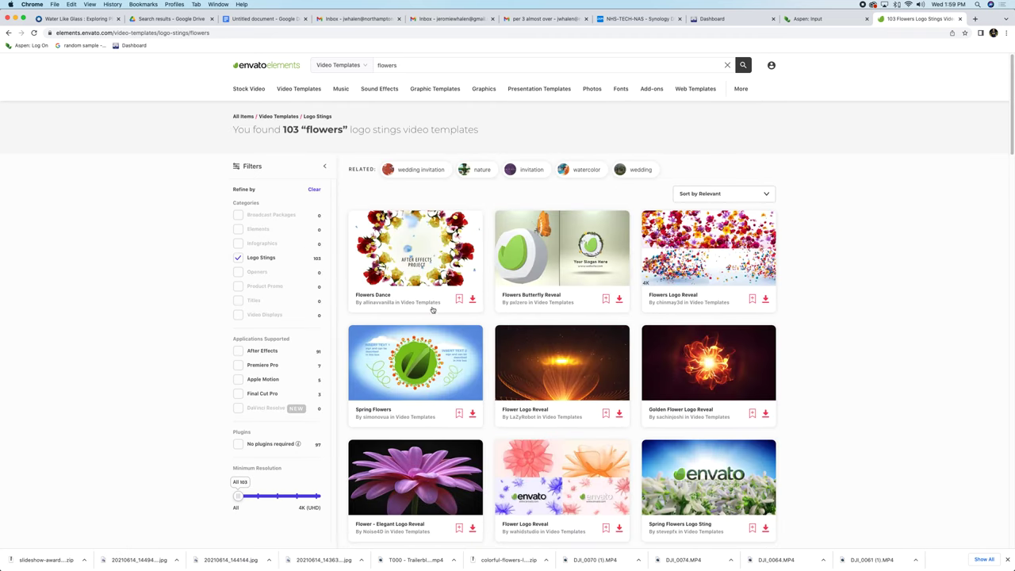
pyautogui.scroll(-1, 531, 316)
pyautogui.moveTo(531, 317)
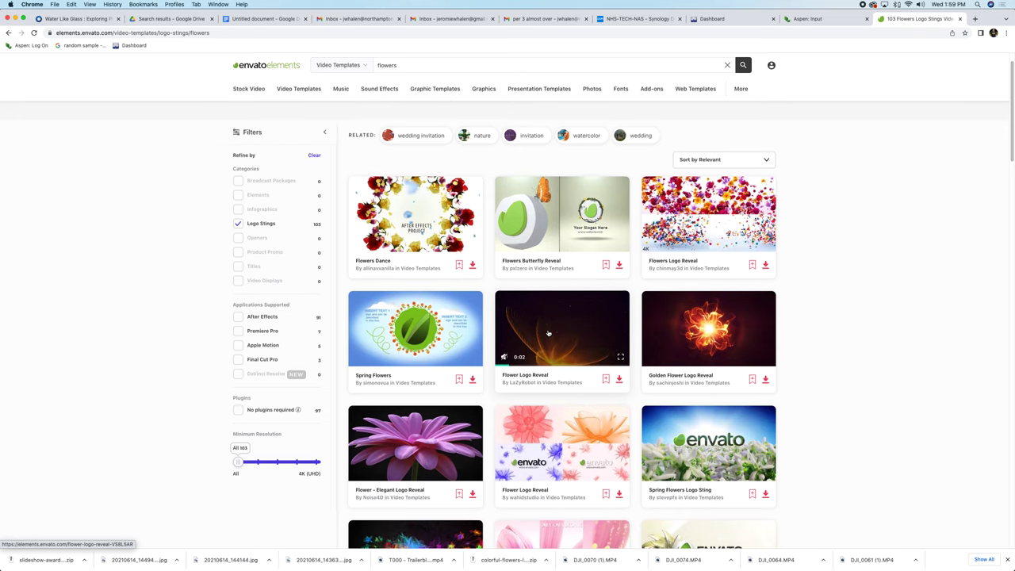
pyautogui.scroll(-5, 551, 356)
pyautogui.moveTo(559, 480)
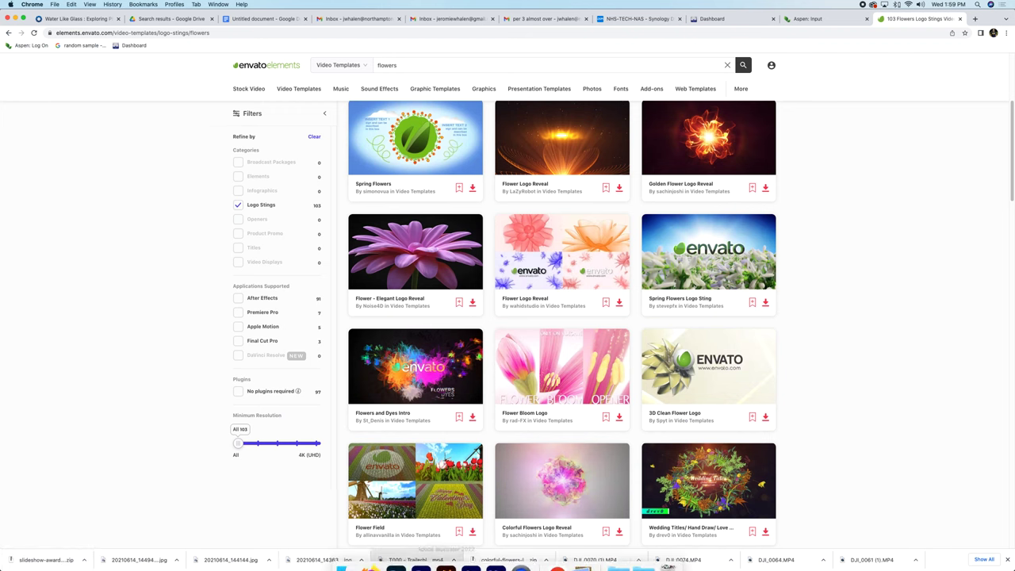
# - Preview Tutorial.mp4 from the ColorfulFlowersLogoReveal folder in Quick Look, scrubbing back to the logo shot
pyautogui.click(346, 555)
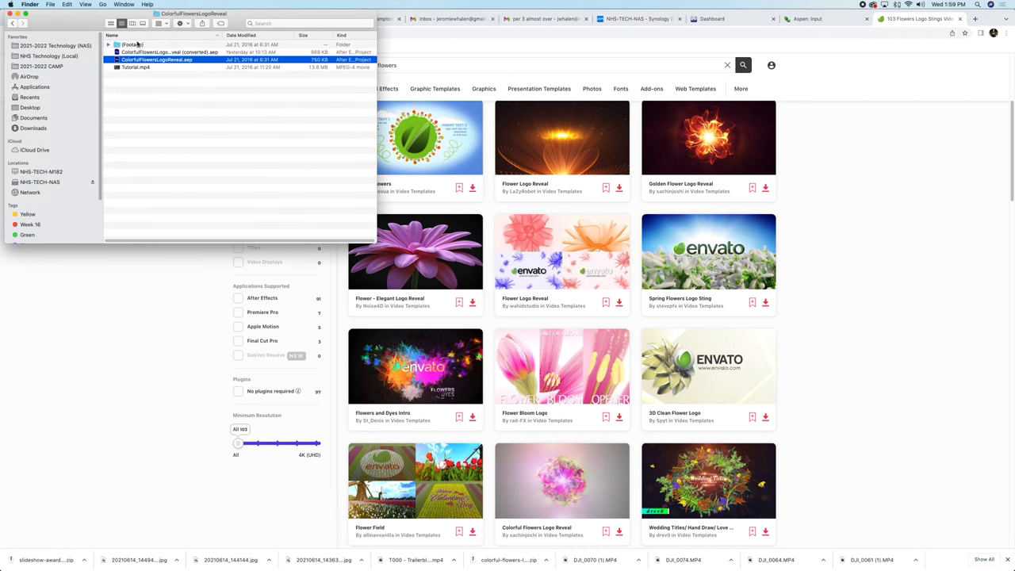
pyautogui.click(158, 68)
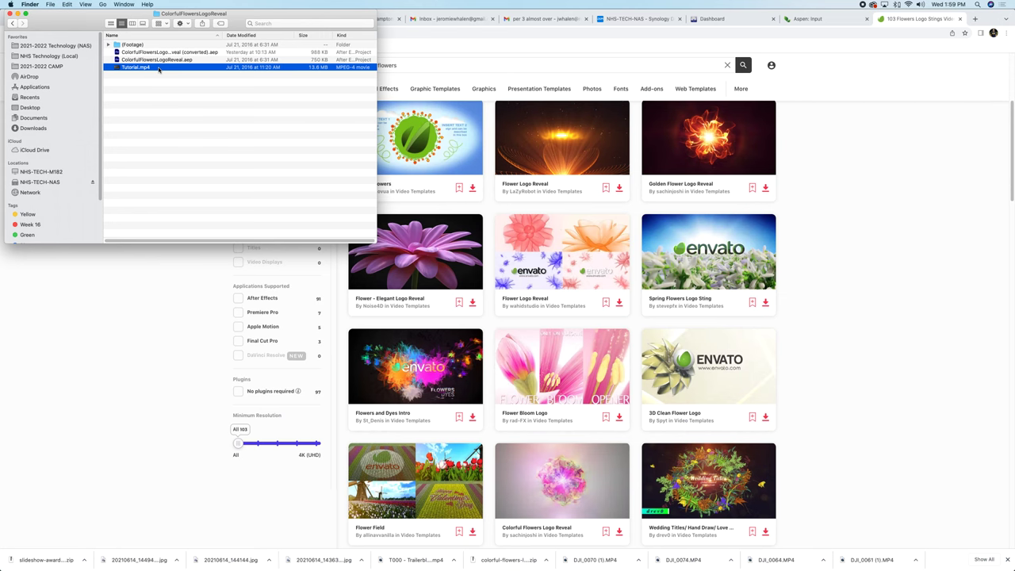
pyautogui.press('space')
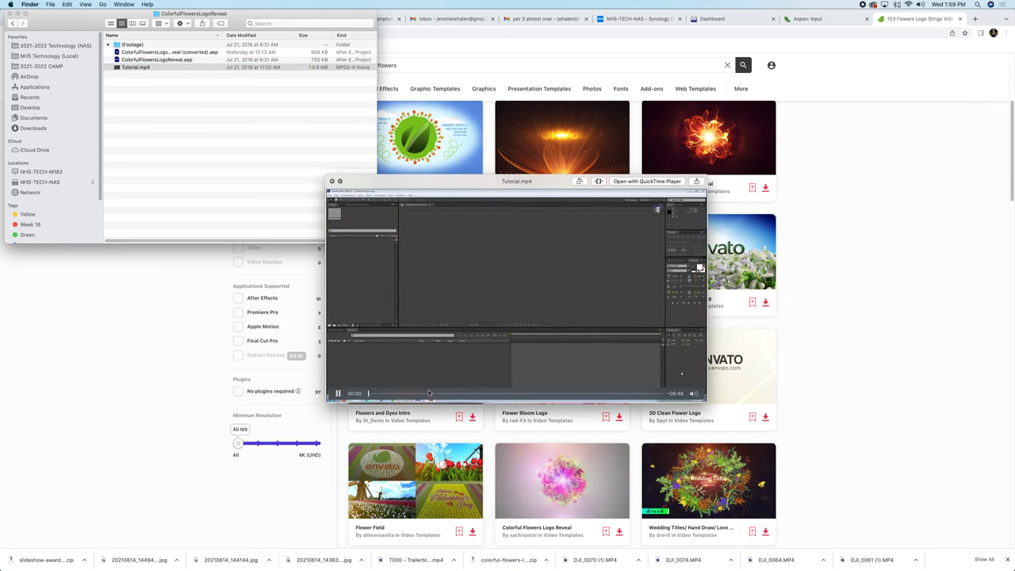
pyautogui.moveTo(609, 398); pyautogui.dragTo(394, 396)
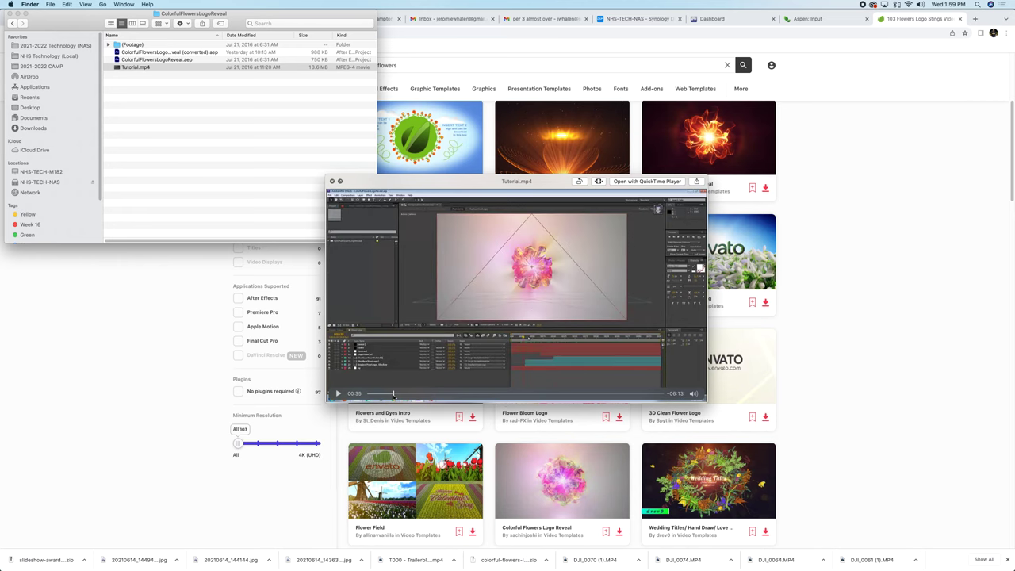
pyautogui.click(338, 393)
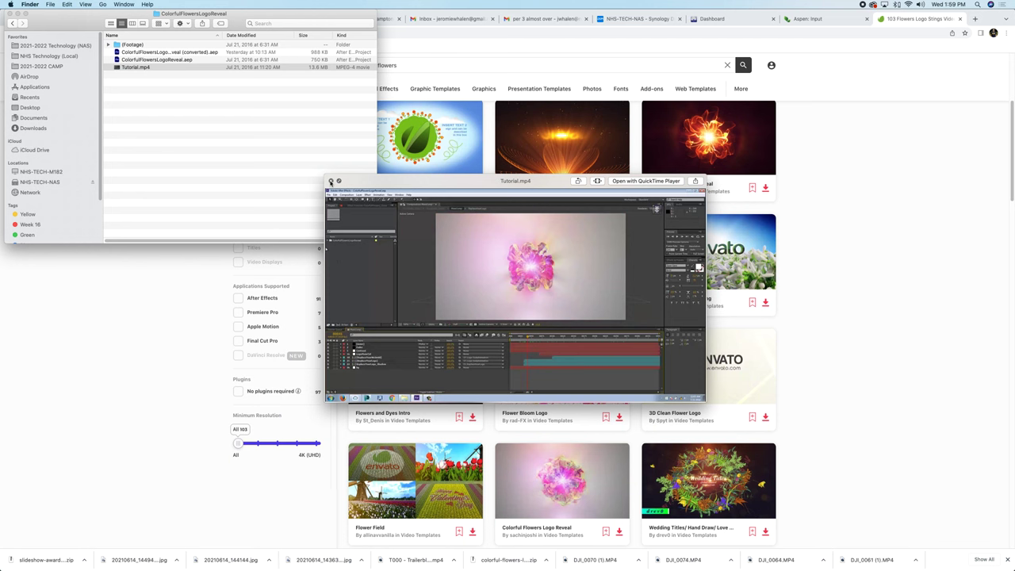
pyautogui.click(330, 180)
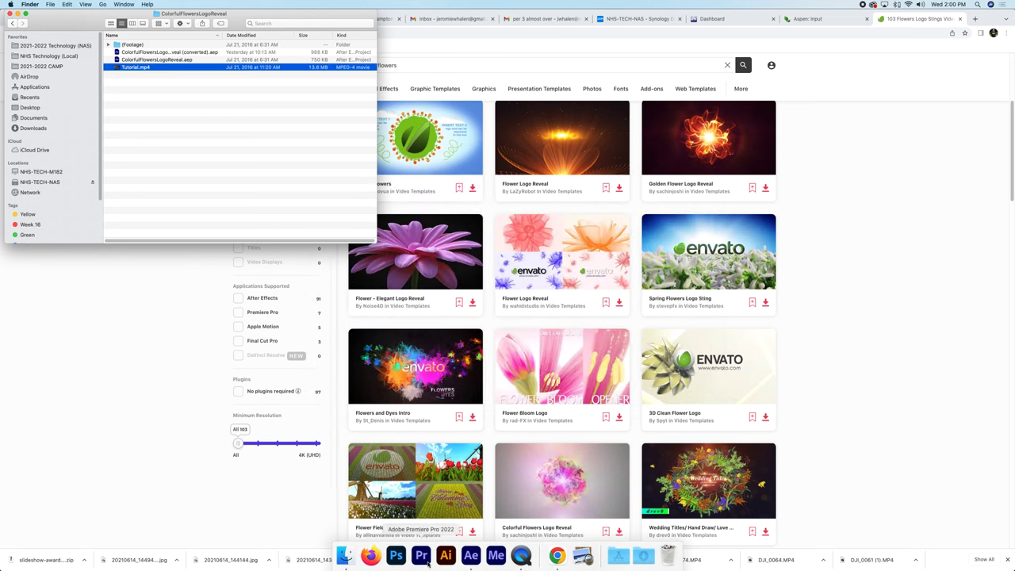
# - Open the converted ColorfulFlowersLogoReveal project and scrub MainComp to where the logo appears
pyautogui.click(470, 555)
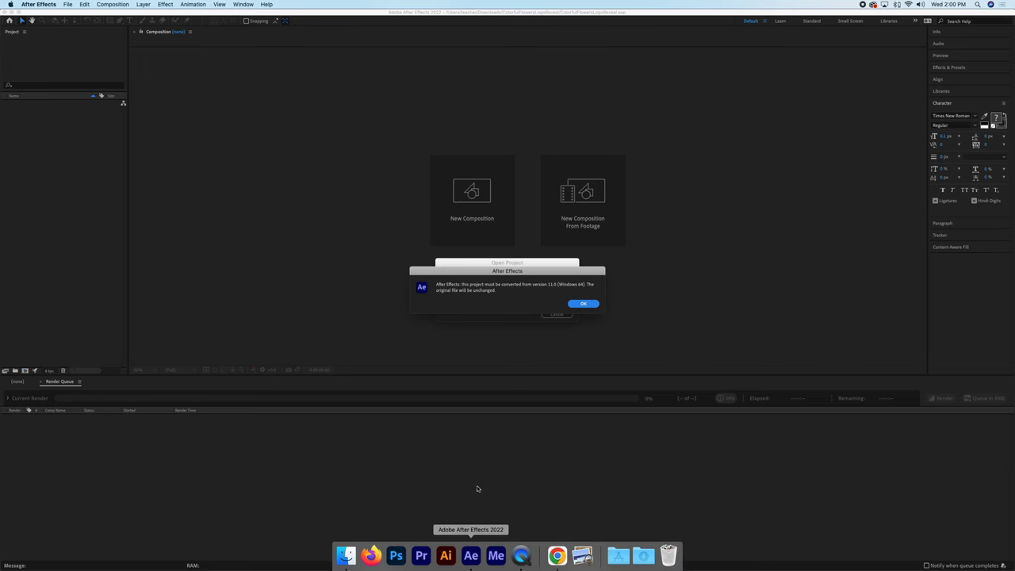
pyautogui.click(583, 304)
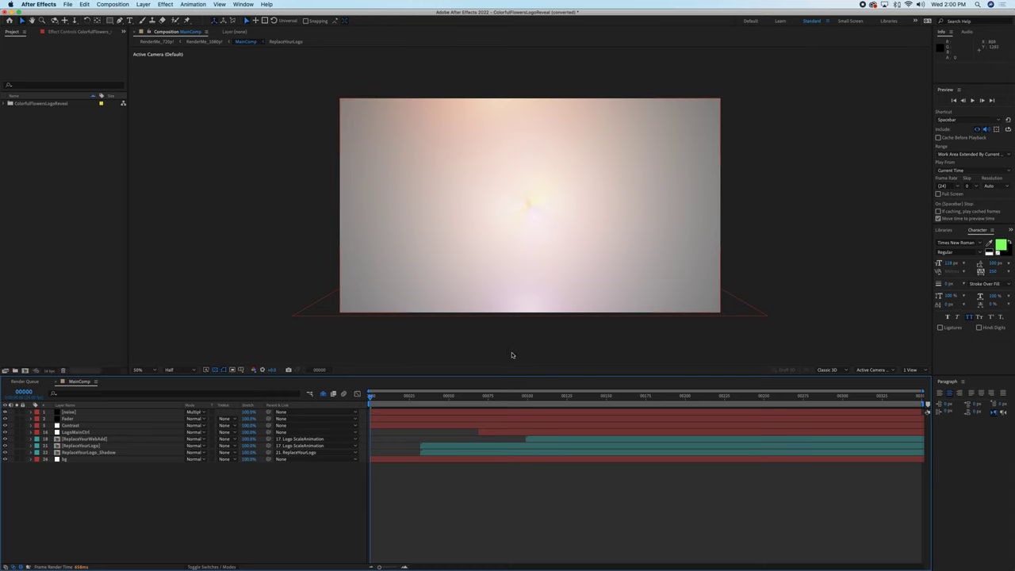
pyautogui.moveTo(464, 396); pyautogui.dragTo(619, 398)
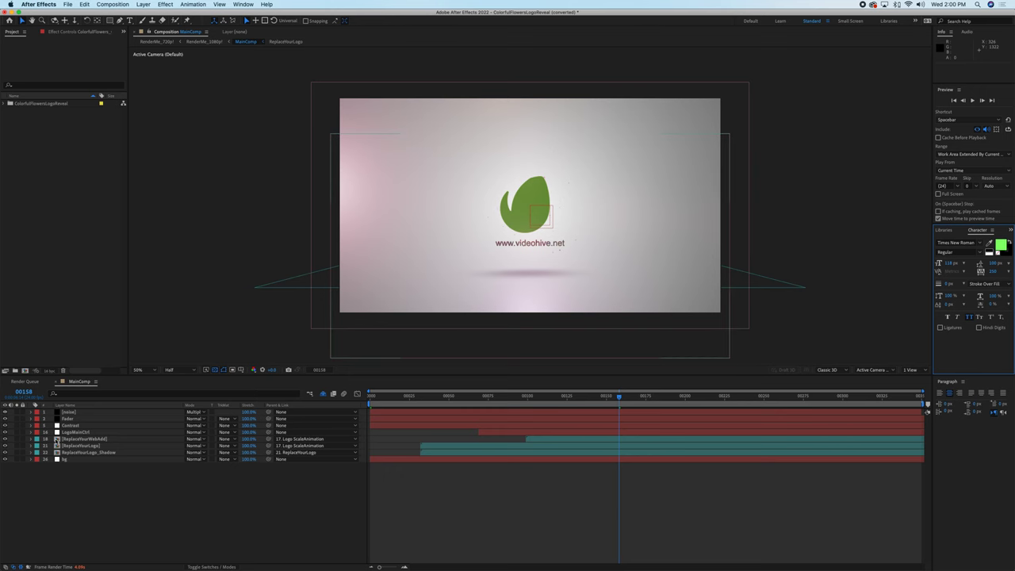
pyautogui.doubleClick(57, 439)
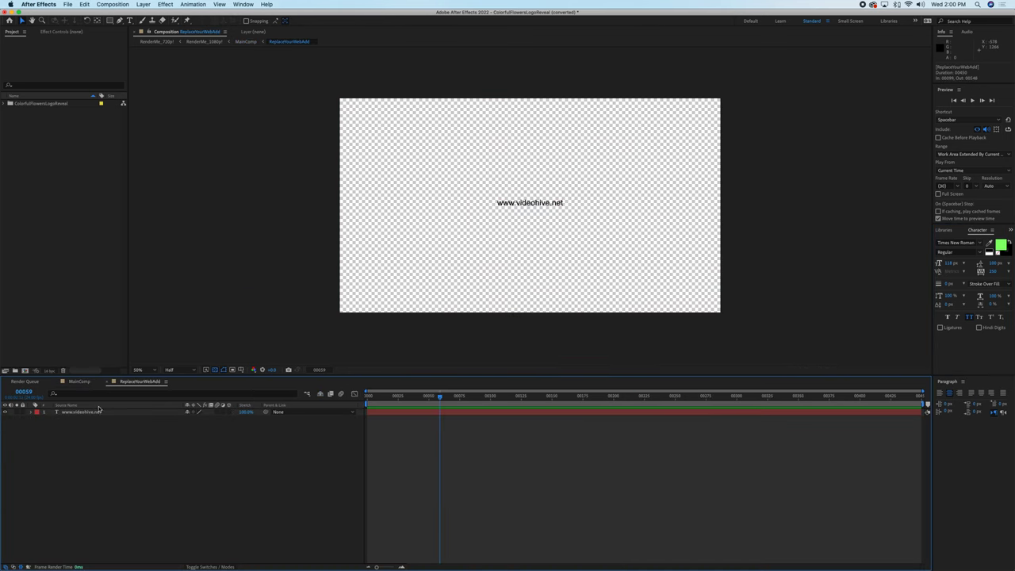
# - Inspect the render queue and the ReplaceYourLogo precomp, returning to MainComp
pyautogui.click(26, 381)
pyautogui.click(80, 381)
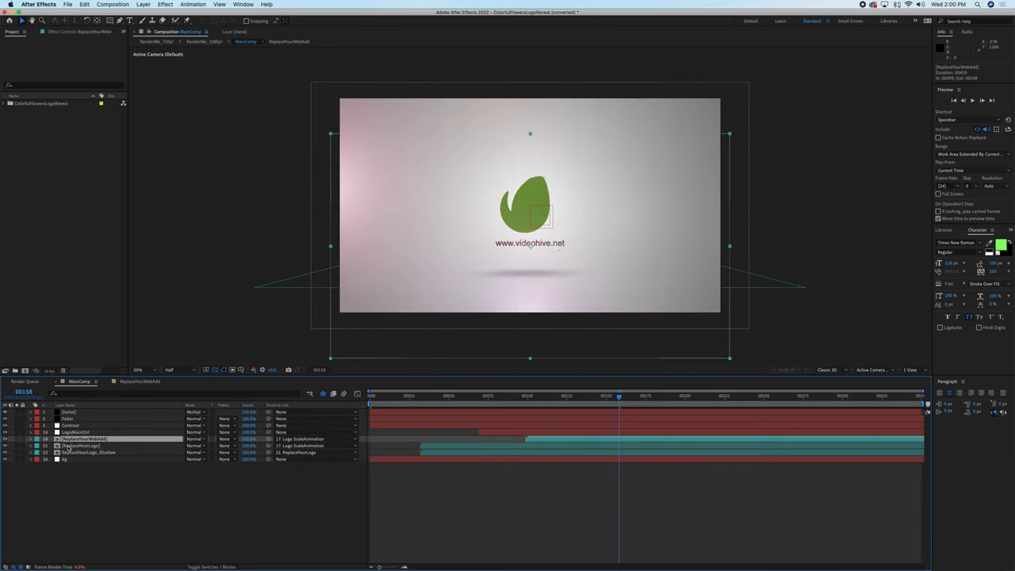
pyautogui.doubleClick(57, 446)
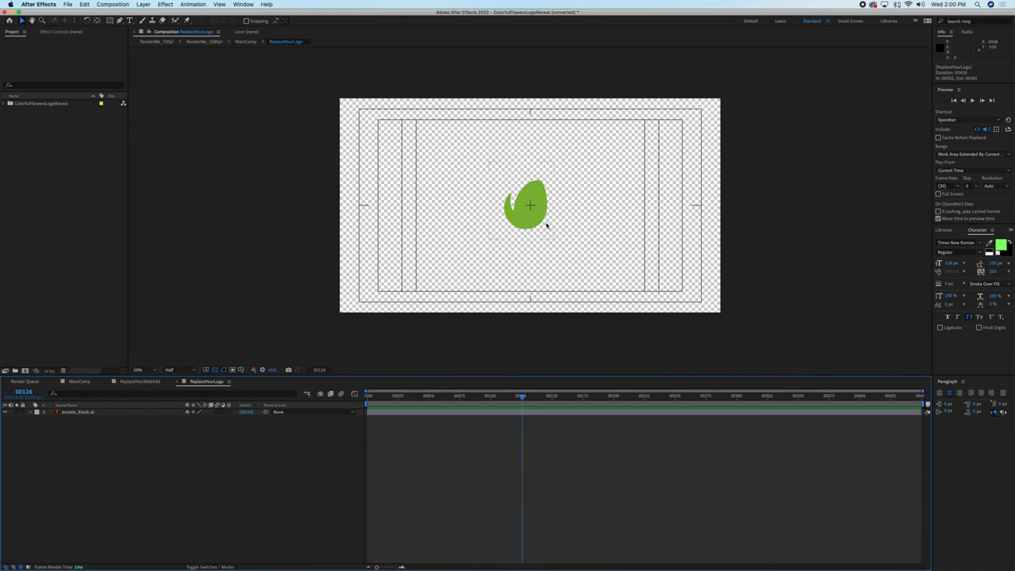
pyautogui.click(79, 381)
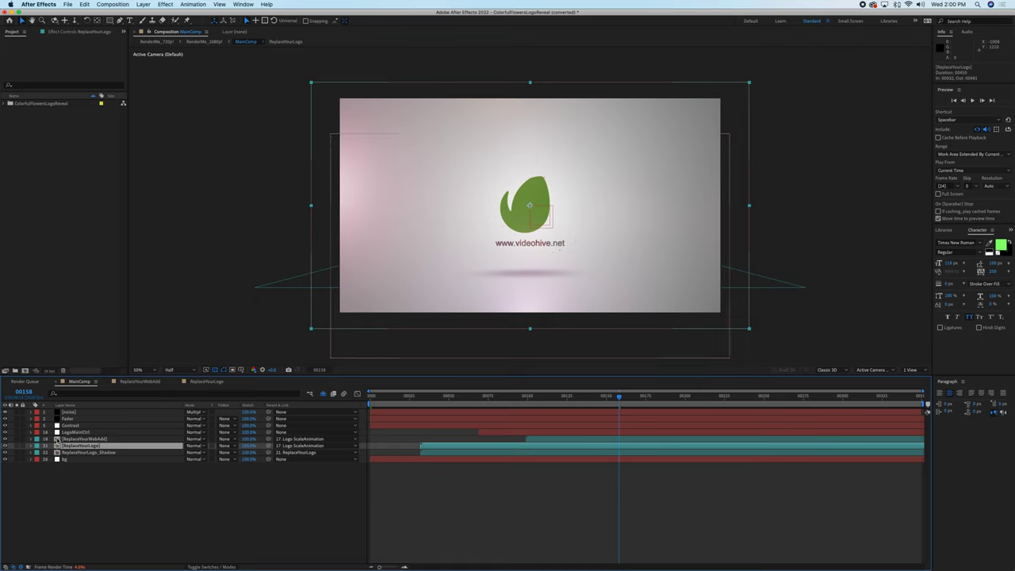
# - Delete the ReplaceYourWebAdd and ReplaceYourLogo_Shadow layers, then restore the shadow layer
pyautogui.click(57, 439)
pyautogui.press('Delete')
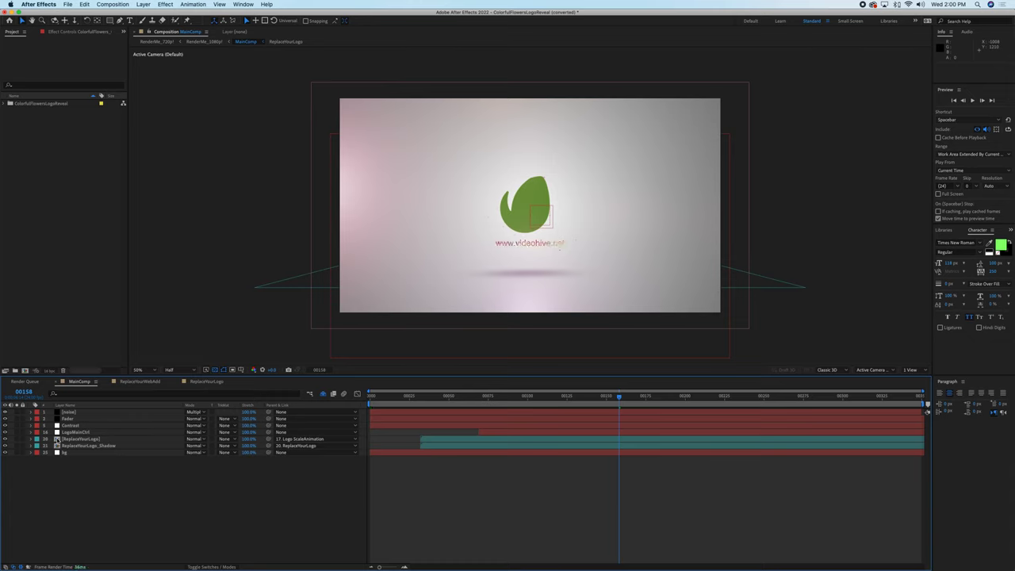
pyautogui.click(59, 446)
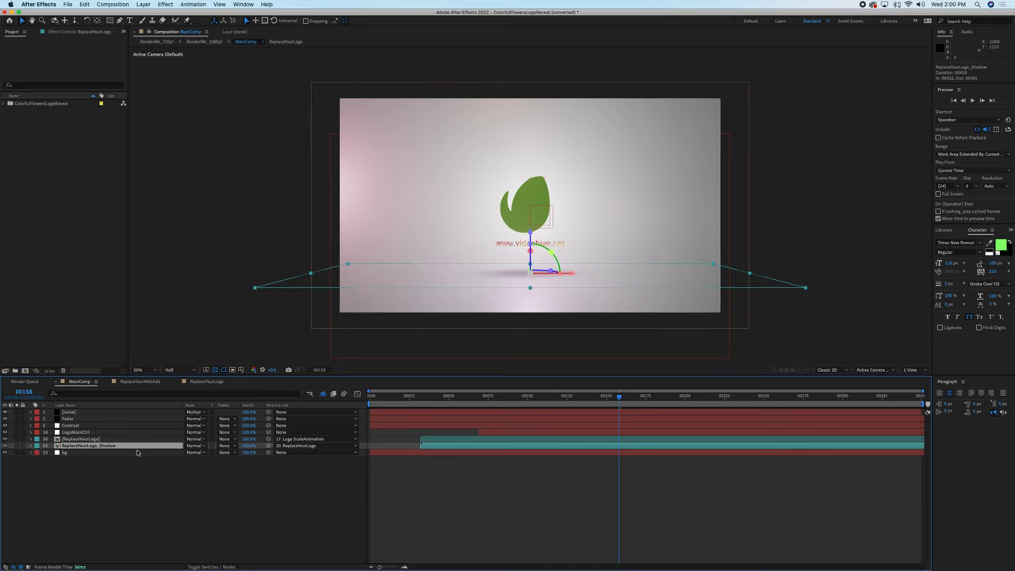
pyautogui.press('Delete')
pyautogui.press('super+z')
pyautogui.doubleClick(59, 438)
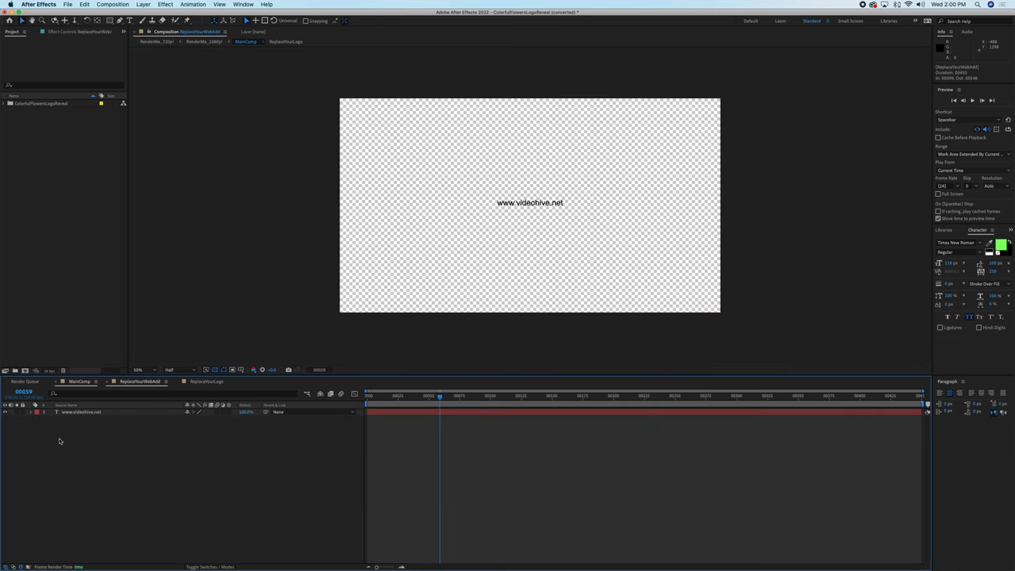
pyautogui.click(529, 203)
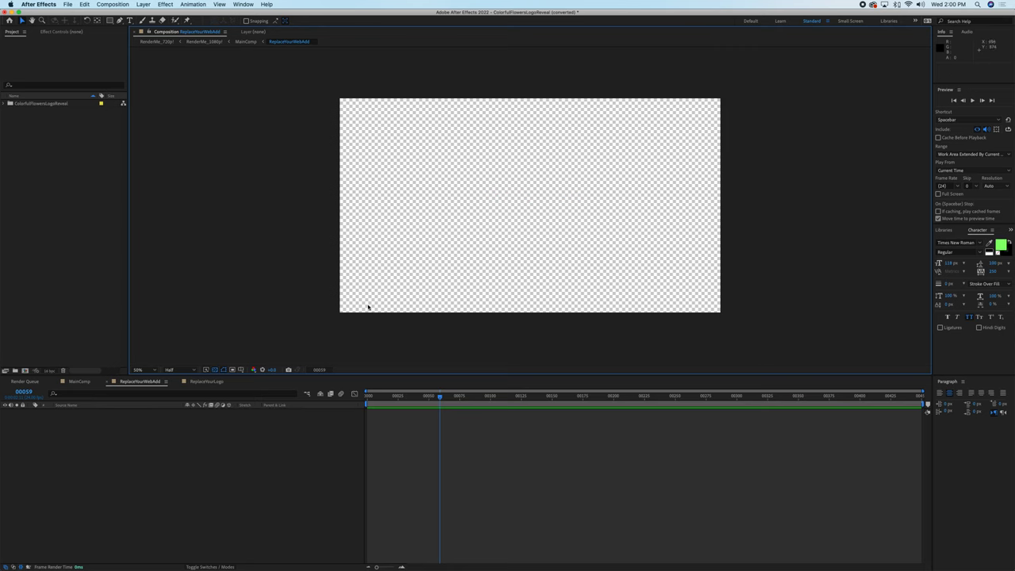
pyautogui.click(73, 382)
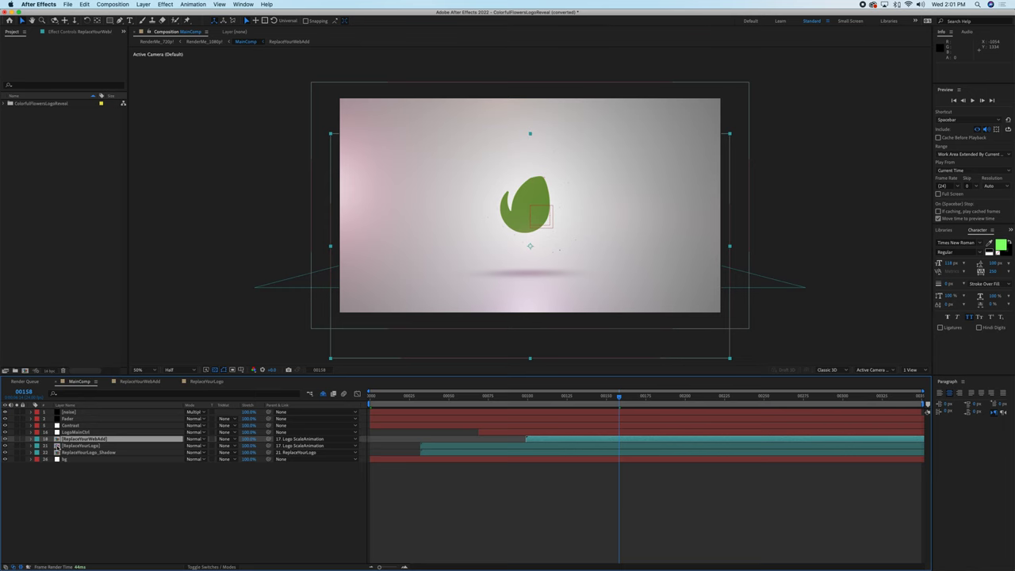
pyautogui.doubleClick(56, 446)
pyautogui.click(521, 222)
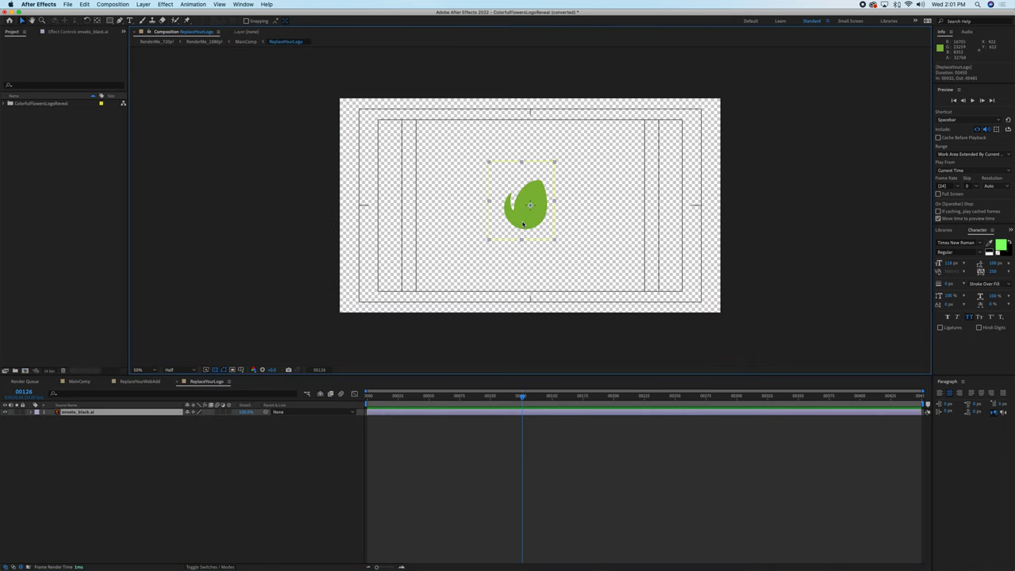
# - Swap the green logo for a paragraph text box reading 'Childs Park' and select all its text
pyautogui.press('Delete')
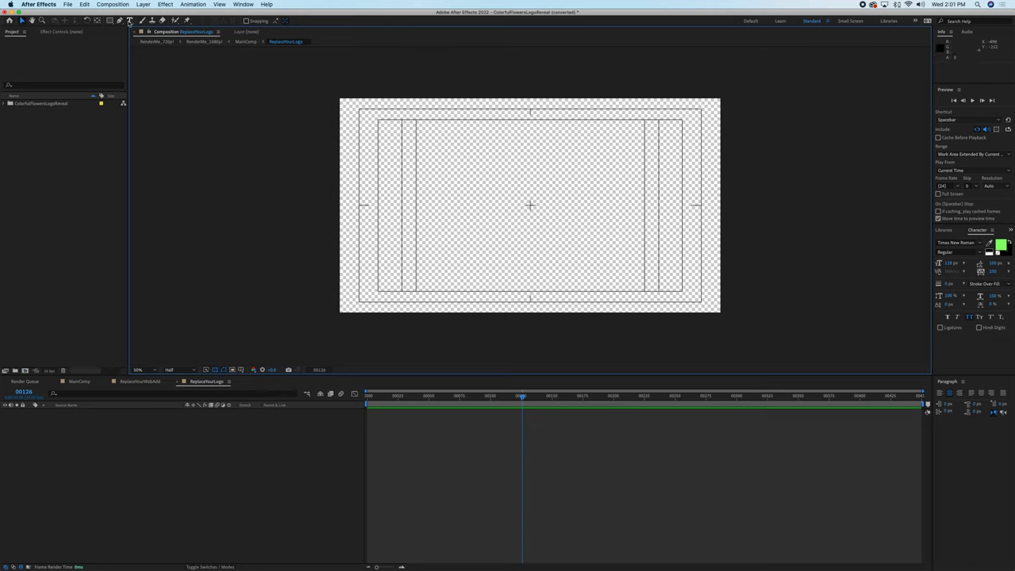
pyautogui.click(130, 21)
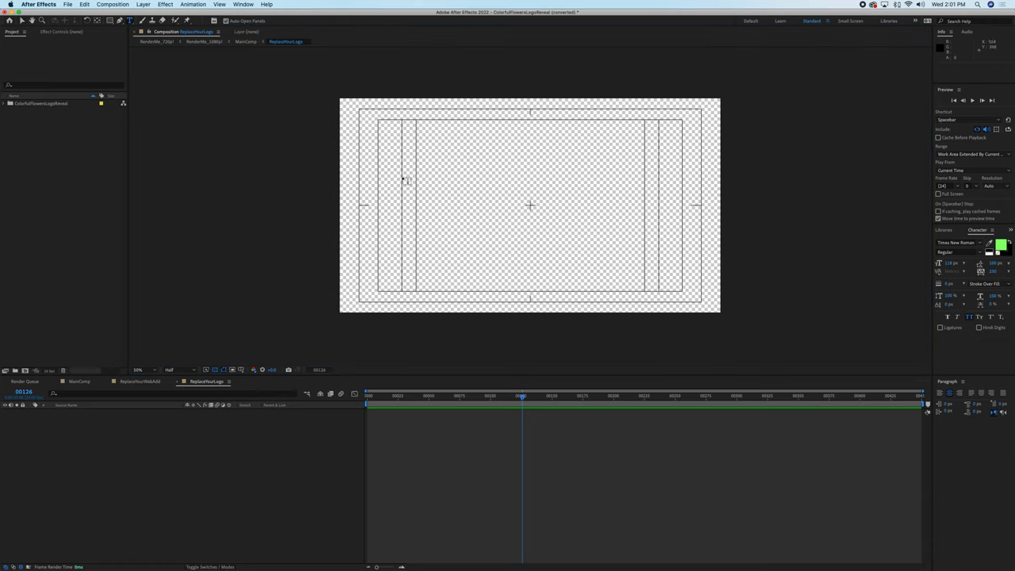
pyautogui.moveTo(403, 178); pyautogui.dragTo(658, 229)
pyautogui.write('Childs')
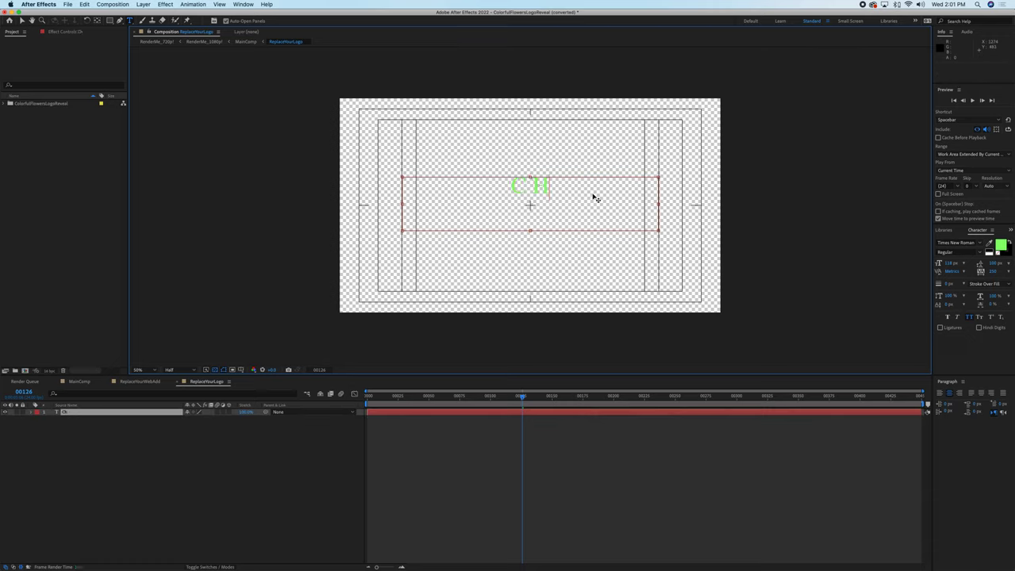
pyautogui.write(' Park')
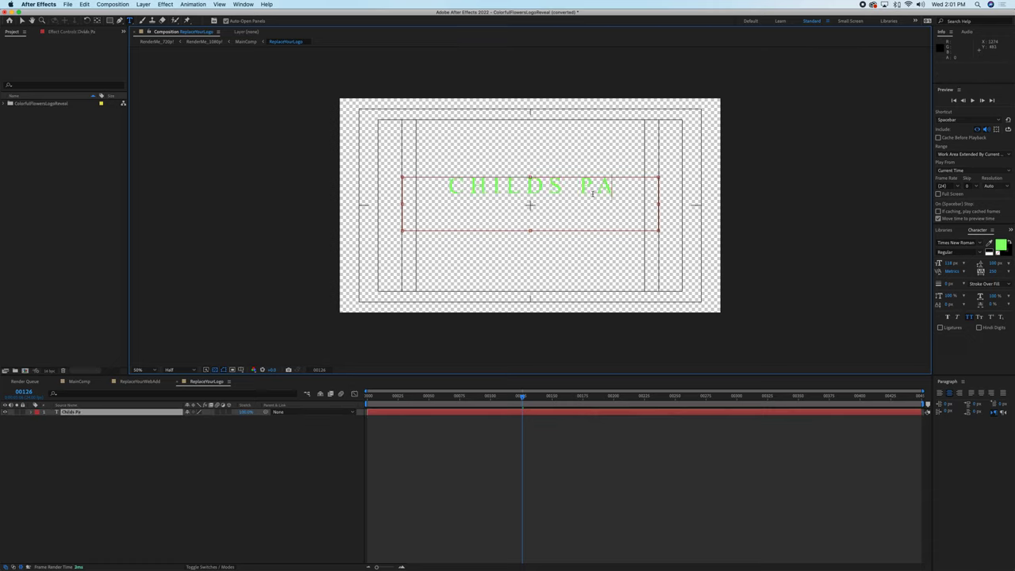
pyautogui.press('super+a')
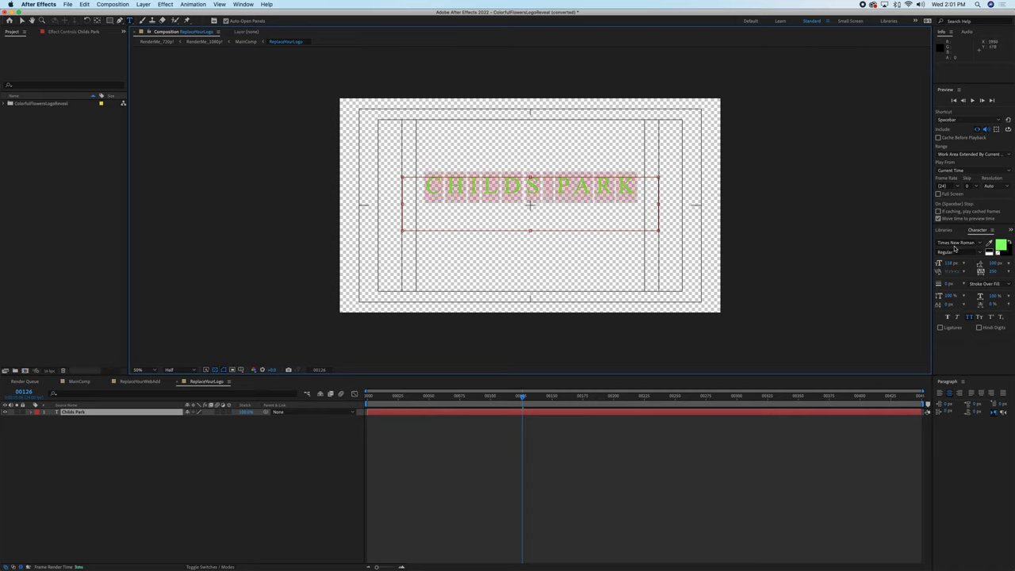
pyautogui.click(980, 244)
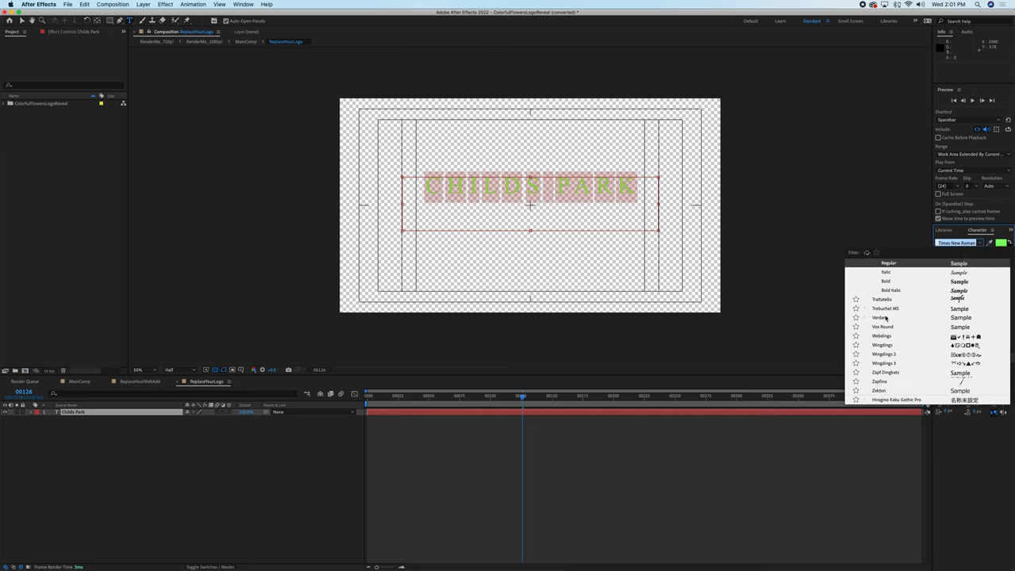
# - Set CHILDS PARK in Phosphate with dark grey fill 404848, and nudge it slightly lower
pyautogui.scroll(6, 886, 318)
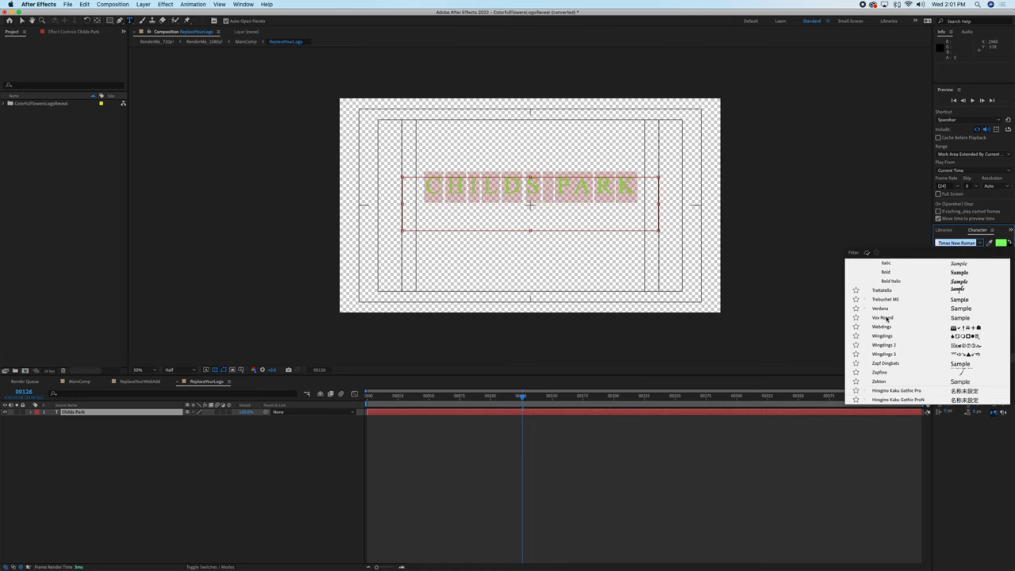
pyautogui.scroll(10, 886, 317)
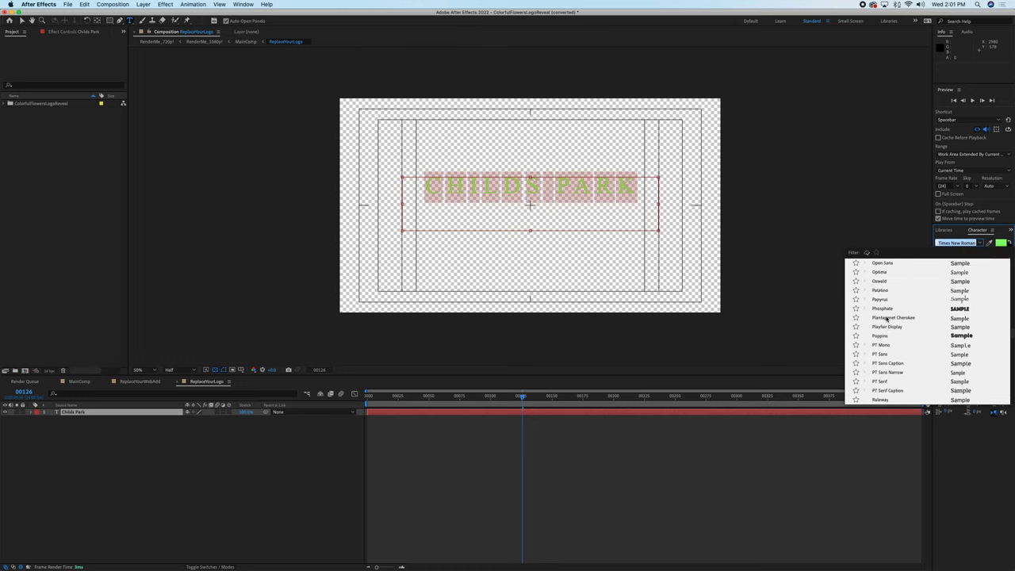
pyautogui.click(884, 309)
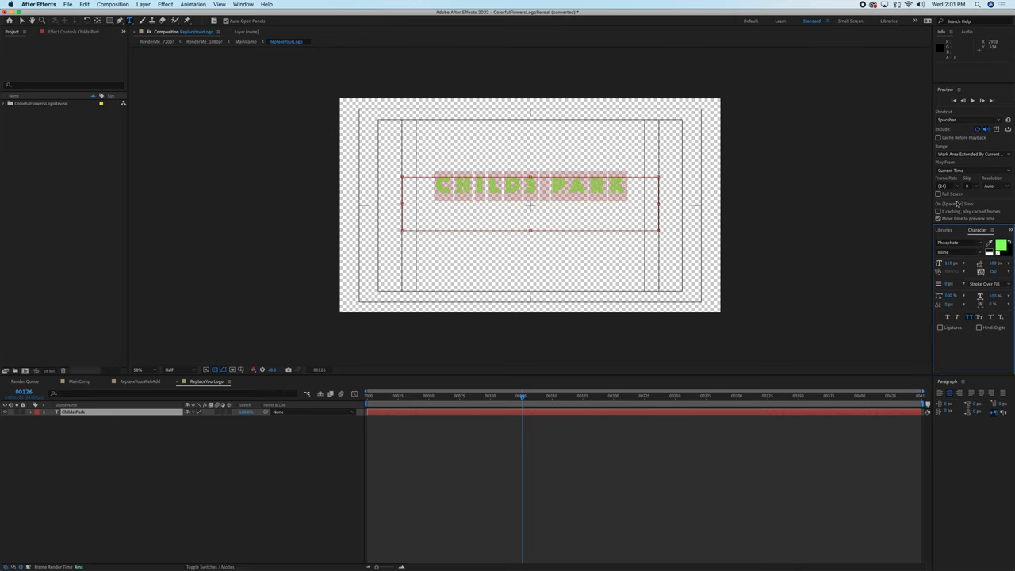
pyautogui.click(1001, 248)
pyautogui.write('404848')
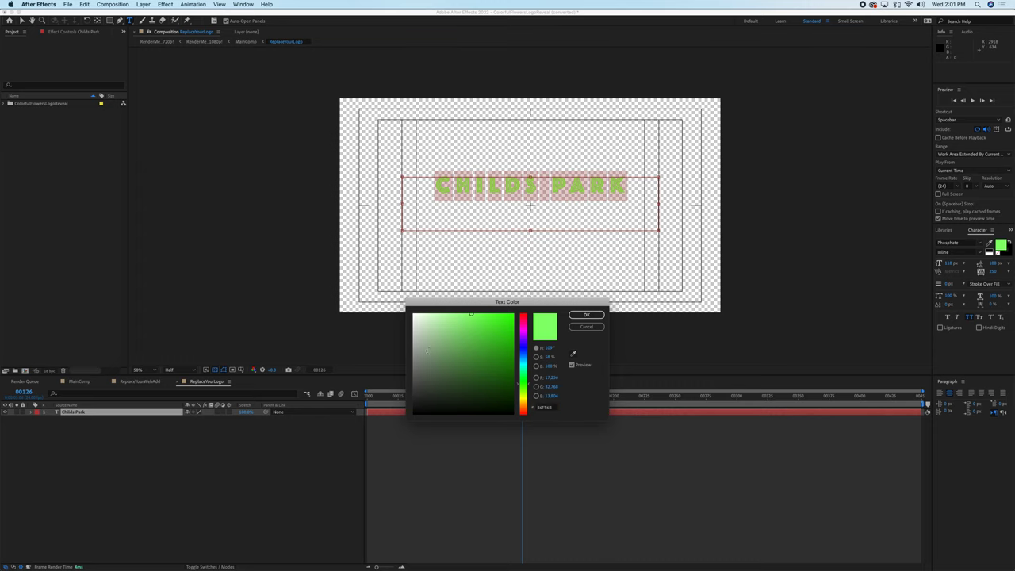
pyautogui.press('Tab')
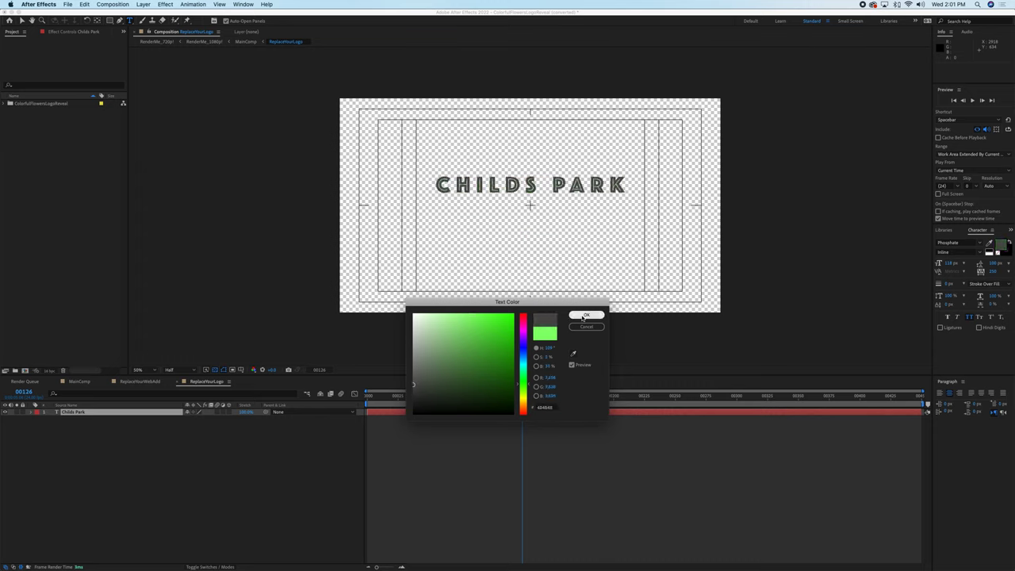
pyautogui.click(587, 315)
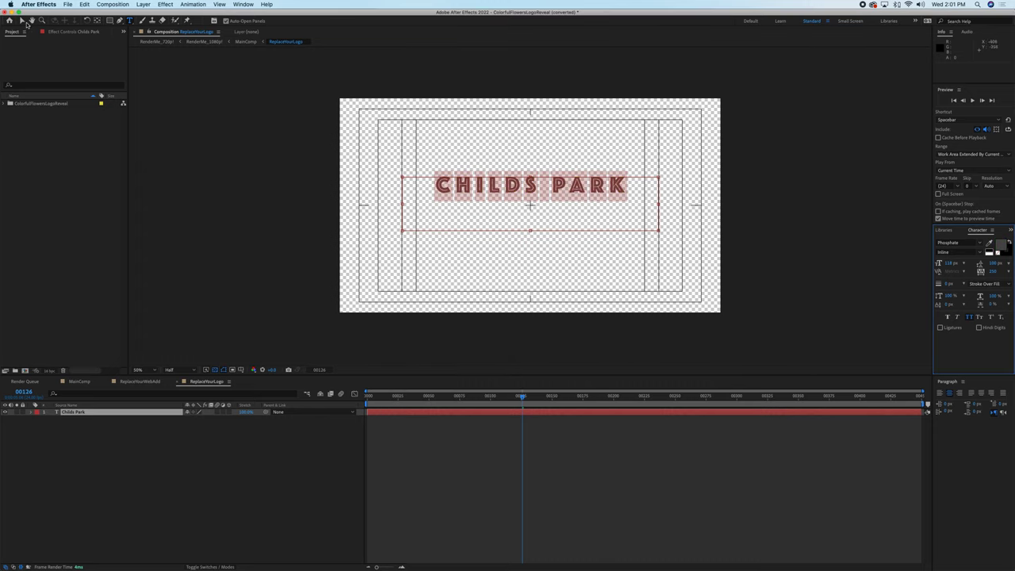
pyautogui.click(22, 21)
pyautogui.moveTo(528, 197); pyautogui.dragTo(525, 214)
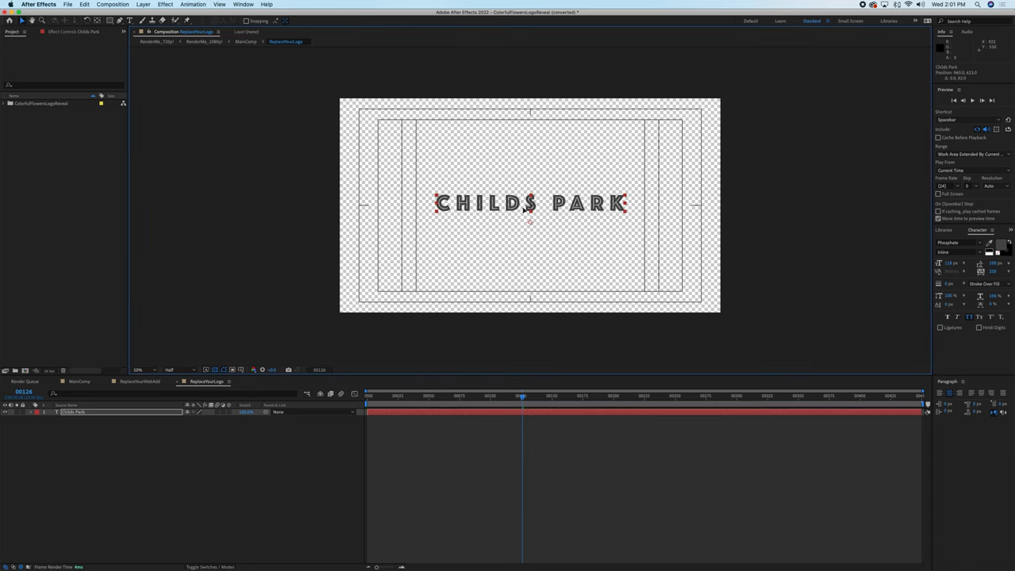
# - Scrub MainComp from frame 00140 to preview the CHILDS PARK reveal
pyautogui.click(79, 382)
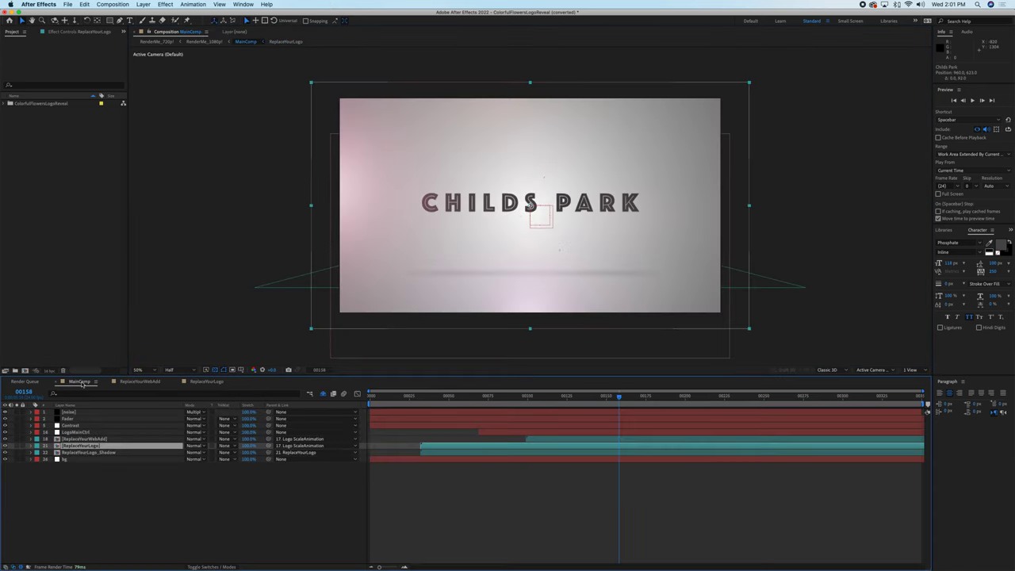
pyautogui.click(590, 396)
pyautogui.moveTo(583, 397); pyautogui.dragTo(680, 403)
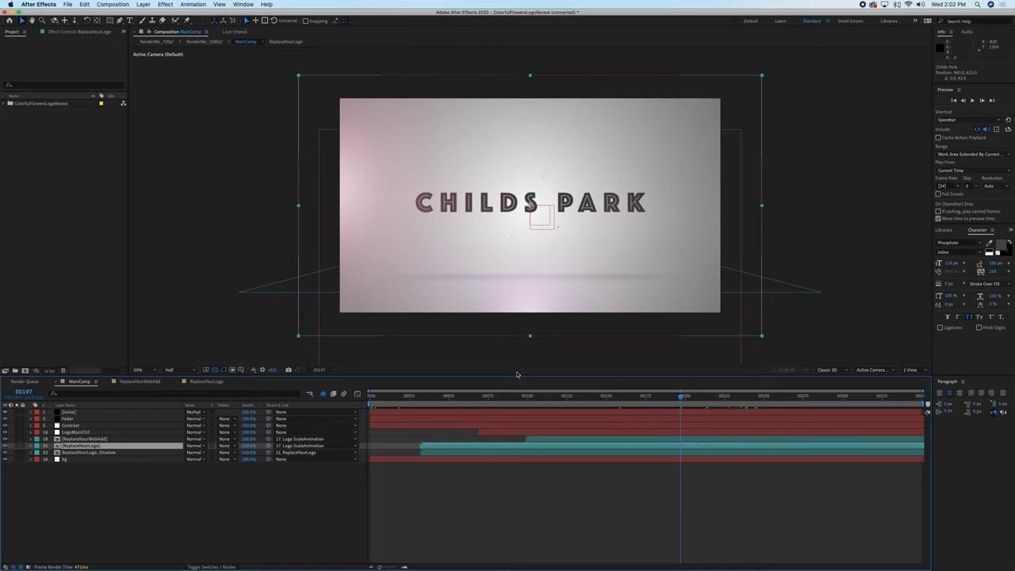
pyautogui.click(118, 5)
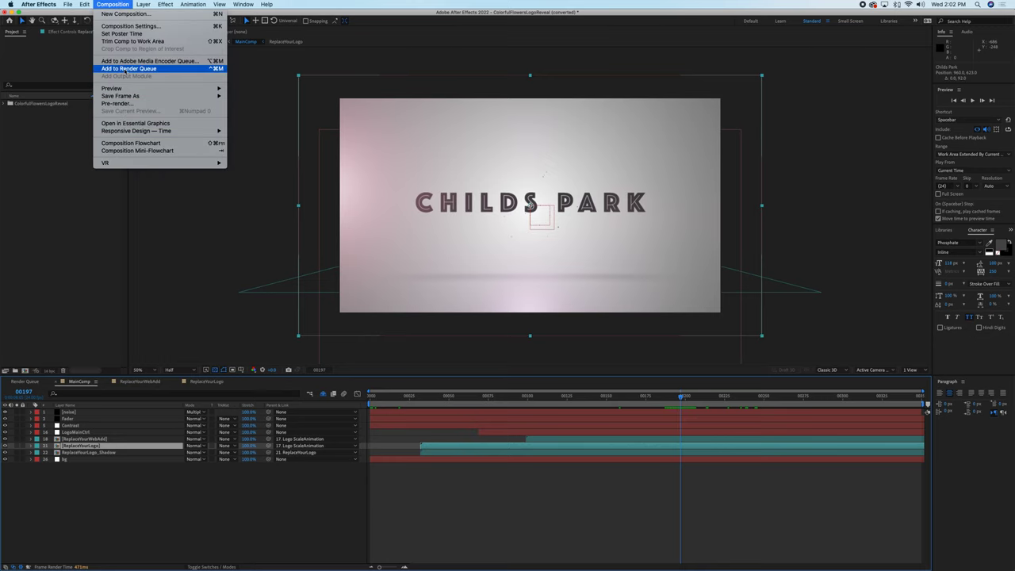
# - Add MainComp to the render queue and open its Output To destination
pyautogui.click(124, 69)
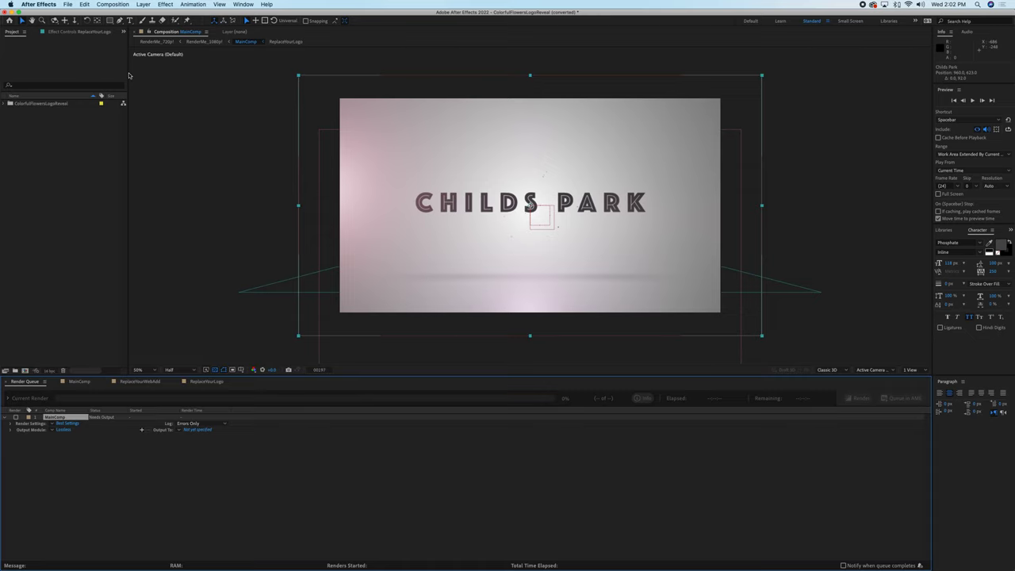
pyautogui.click(212, 430)
# - Save the render as Childs Park Intro.mov in the May 2021 scene practice Media folder
pyautogui.write('C')
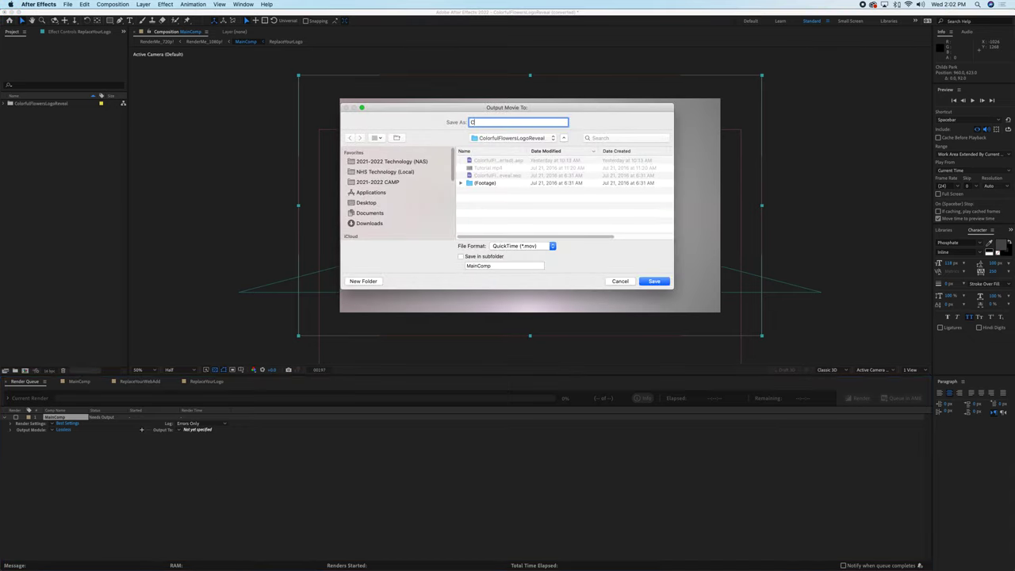
pyautogui.write('hilds Park Intro')
pyautogui.click(394, 172)
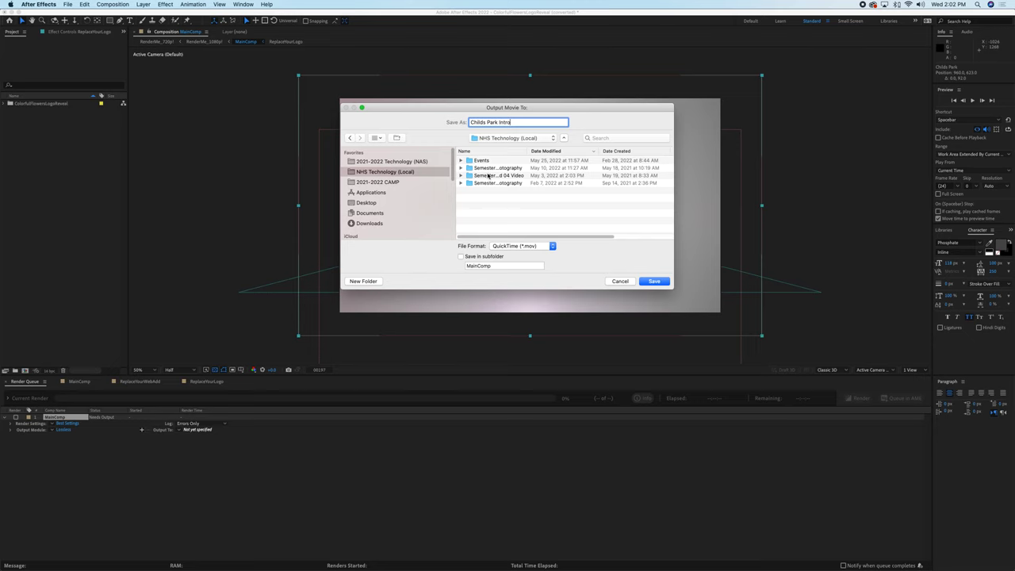
pyautogui.doubleClick(488, 175)
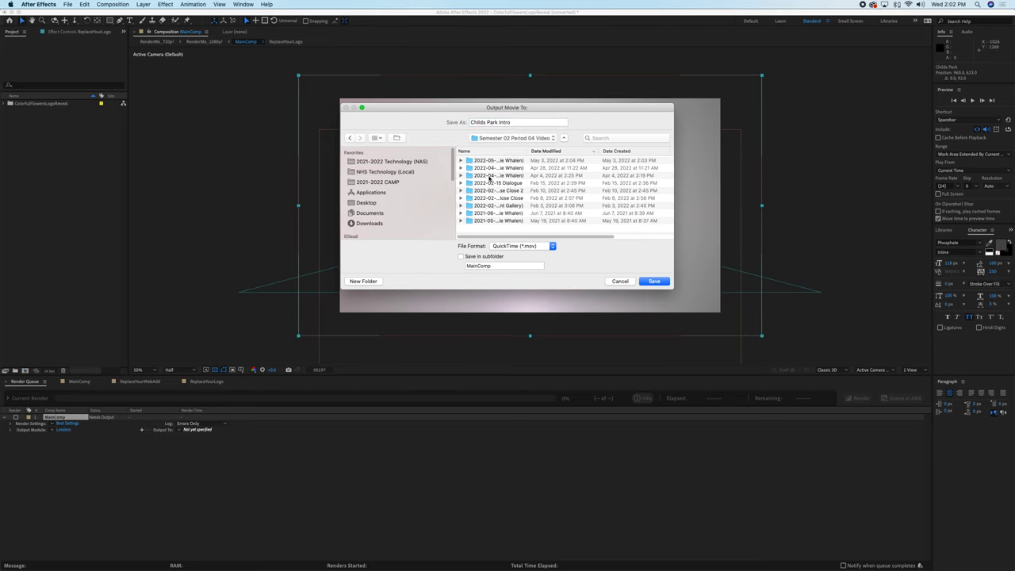
pyautogui.doubleClick(507, 220)
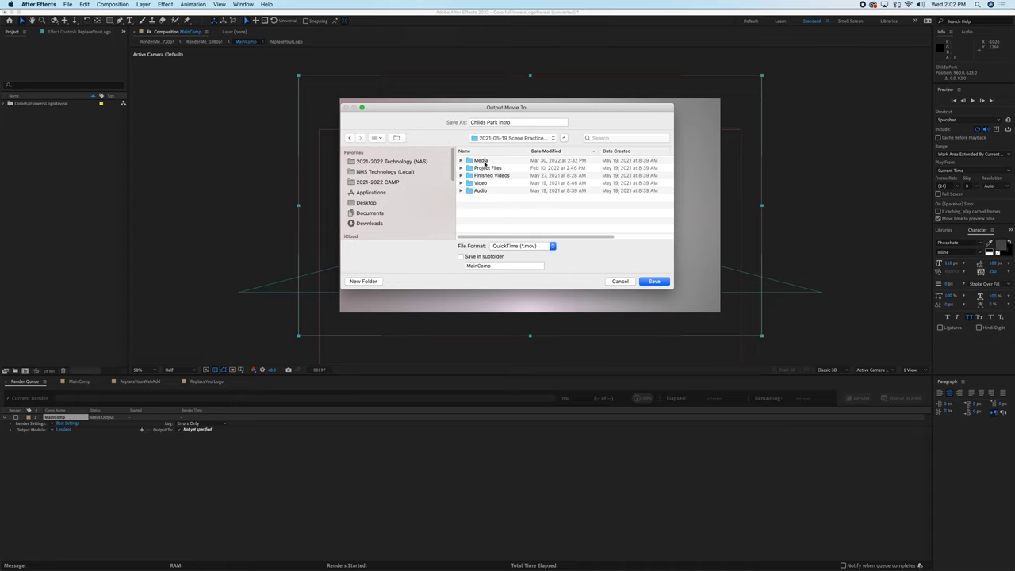
pyautogui.doubleClick(481, 161)
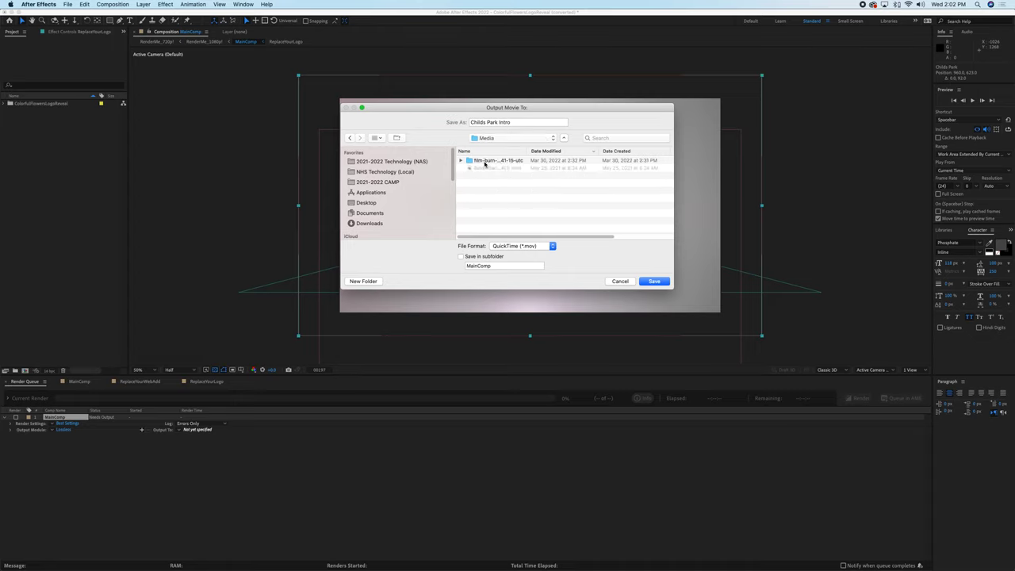
pyautogui.click(655, 282)
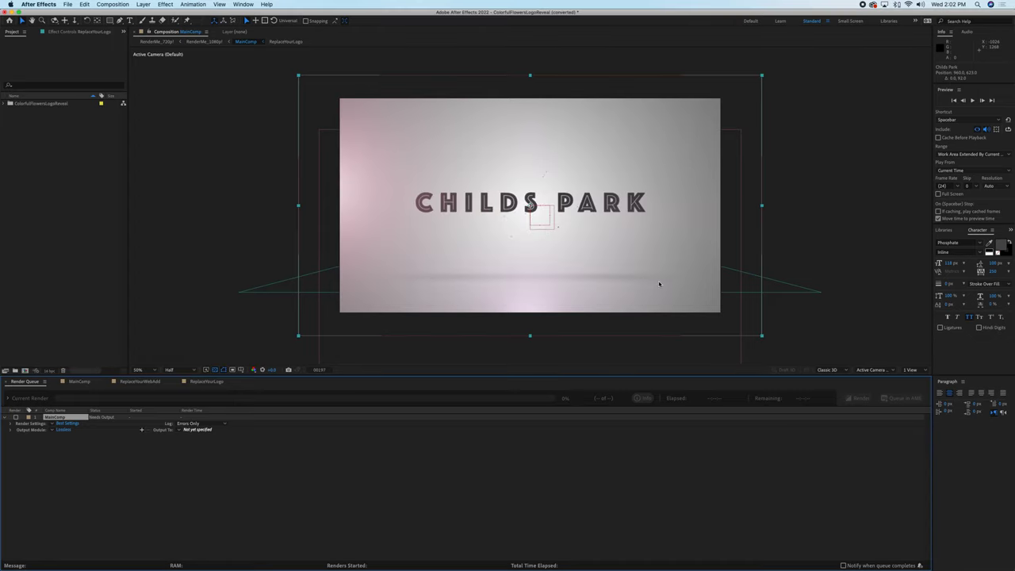
# - Render the queued MainComp to the file Childs Park Intro.mov
pyautogui.click(857, 398)
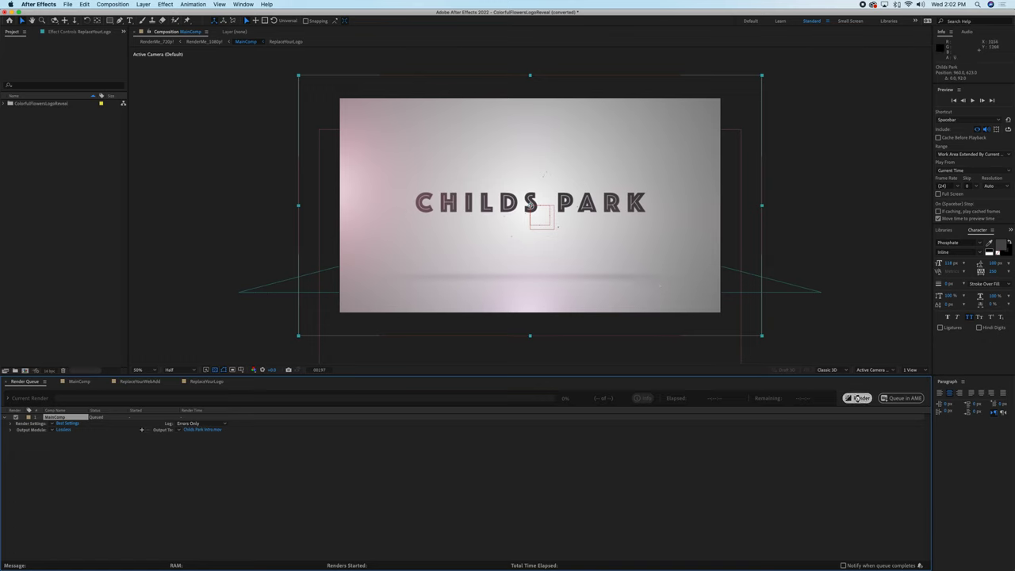